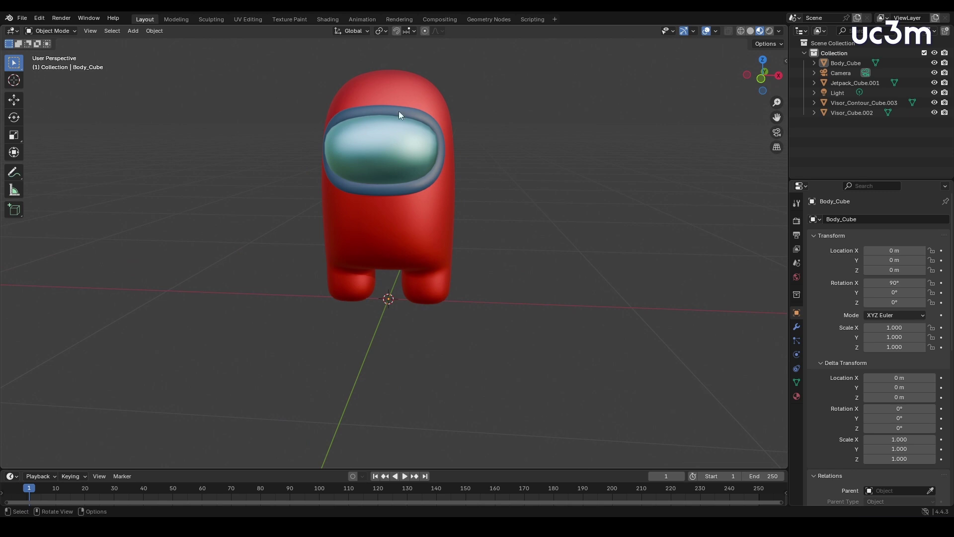
Add an armature at the world origin and set its viewport display to In Front of the character
{"action": "middle_click_drag", "start_coordinate": [355, 211], "coordinate": [237, 117]}
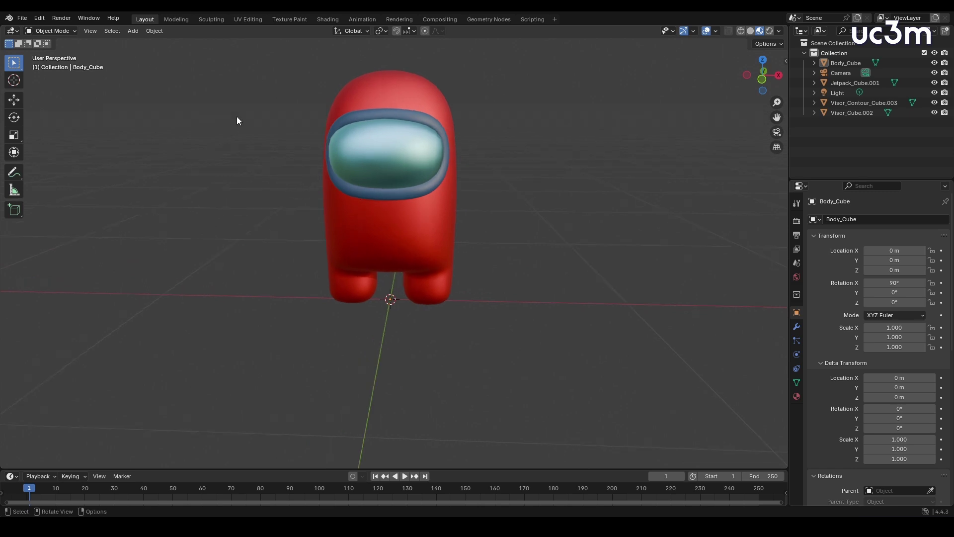
{"action": "left_click", "coordinate": [132, 31]}
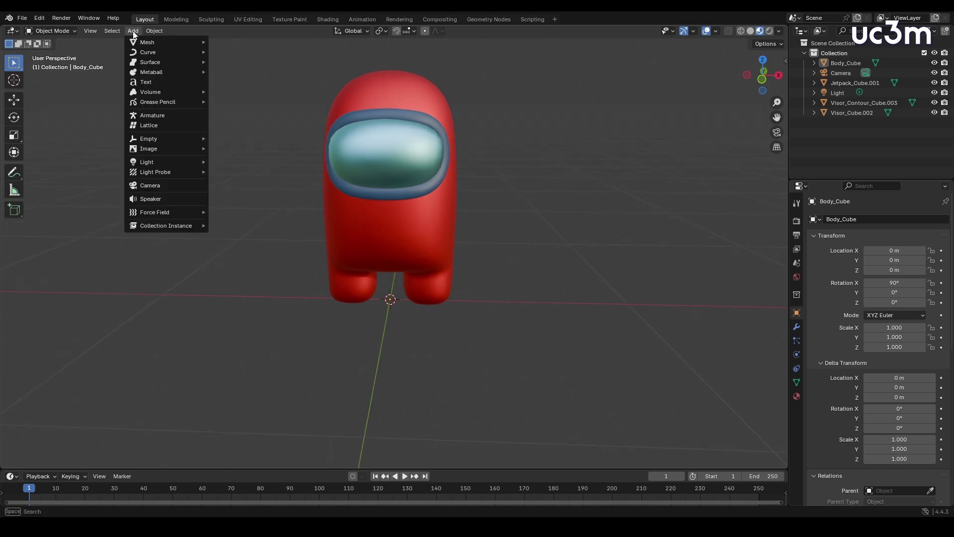
{"action": "left_click", "coordinate": [152, 116]}
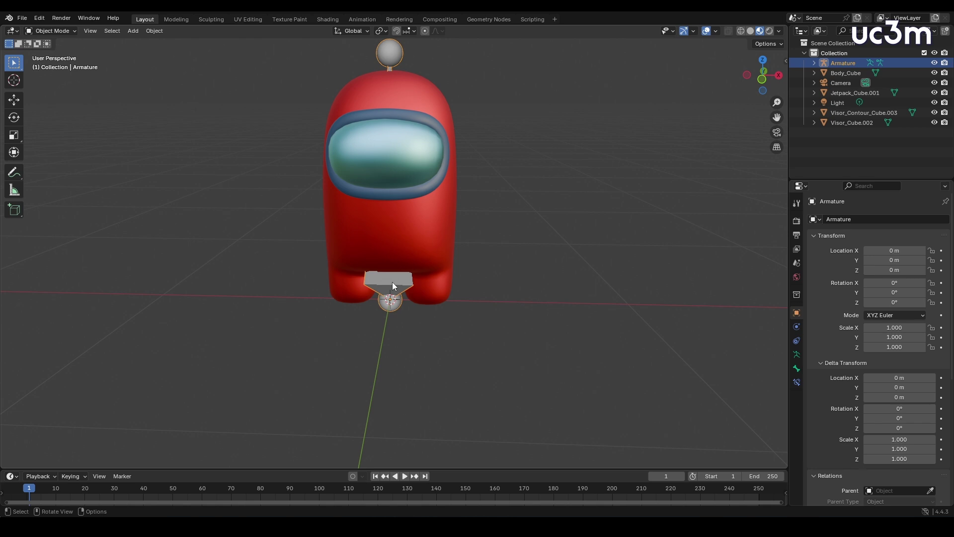
{"action": "mouse_move", "coordinate": [391, 282]}
{"action": "middle_mouse_down"}
{"action": "mouse_move", "coordinate": [386, 209]}
{"action": "mouse_move", "coordinate": [391, 271]}
{"action": "middle_mouse_up"}
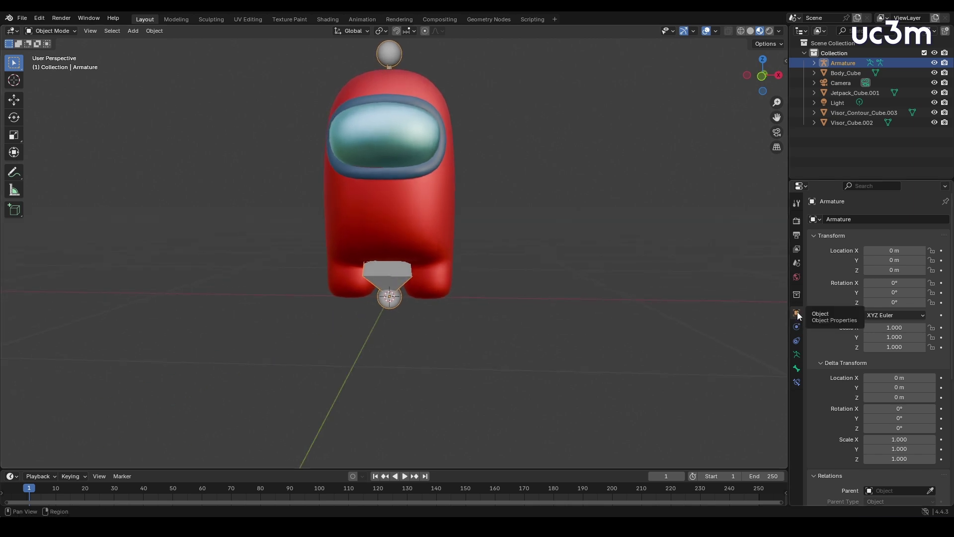
{"action": "scroll", "coordinate": [825, 424], "scroll_direction": "down", "scroll_amount": 8}
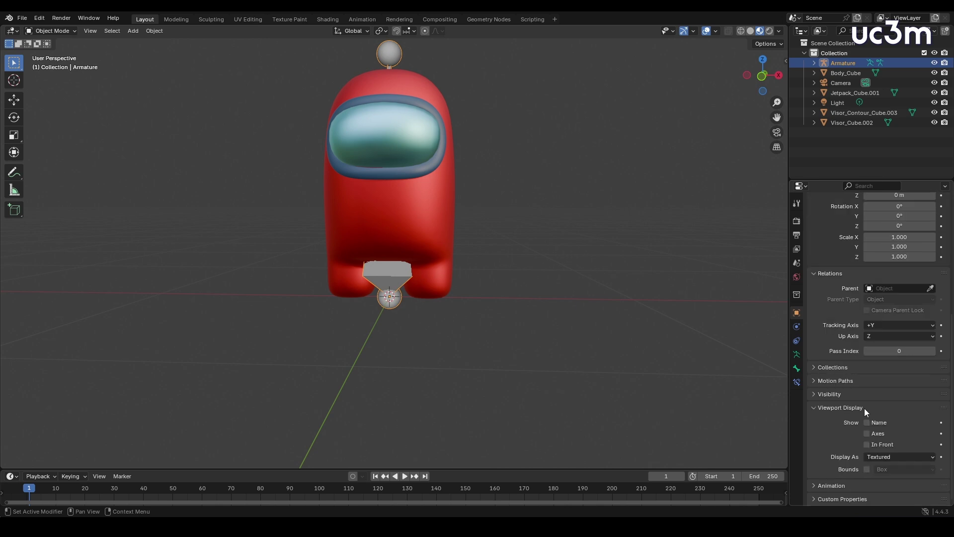
{"action": "left_click", "coordinate": [867, 444]}
{"action": "mouse_move", "coordinate": [487, 297]}
{"action": "middle_mouse_down"}
{"action": "mouse_move", "coordinate": [484, 286]}
{"action": "mouse_move", "coordinate": [395, 293]}
{"action": "mouse_move", "coordinate": [461, 305]}
{"action": "mouse_move", "coordinate": [568, 281]}
{"action": "mouse_move", "coordinate": [407, 275]}
{"action": "mouse_move", "coordinate": [466, 303]}
{"action": "mouse_move", "coordinate": [500, 278]}
{"action": "mouse_move", "coordinate": [477, 296]}
{"action": "mouse_move", "coordinate": [483, 279]}
{"action": "mouse_move", "coordinate": [476, 294]}
{"action": "middle_mouse_up"}
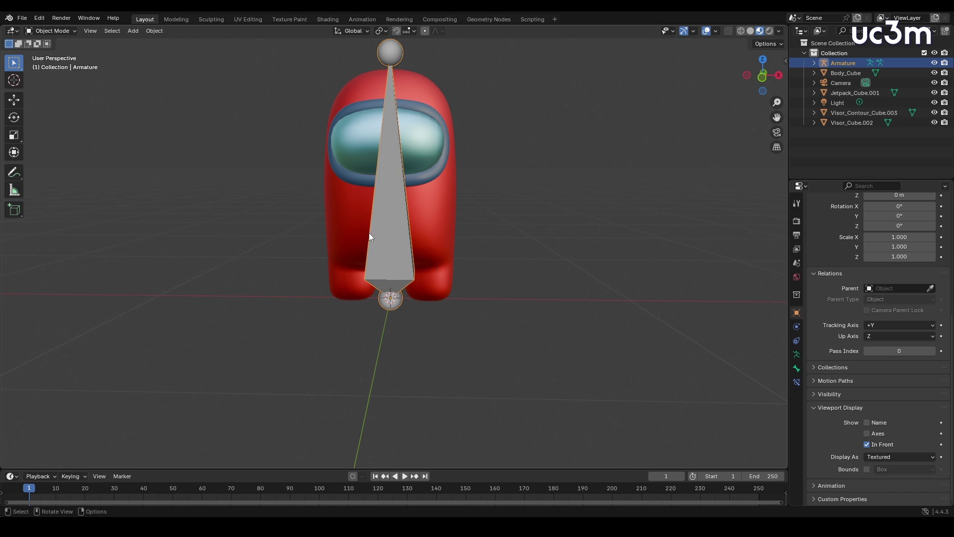
Enter Edit Mode on the armature and scale its single bone down to under a third of its length
{"action": "left_click", "coordinate": [50, 31]}
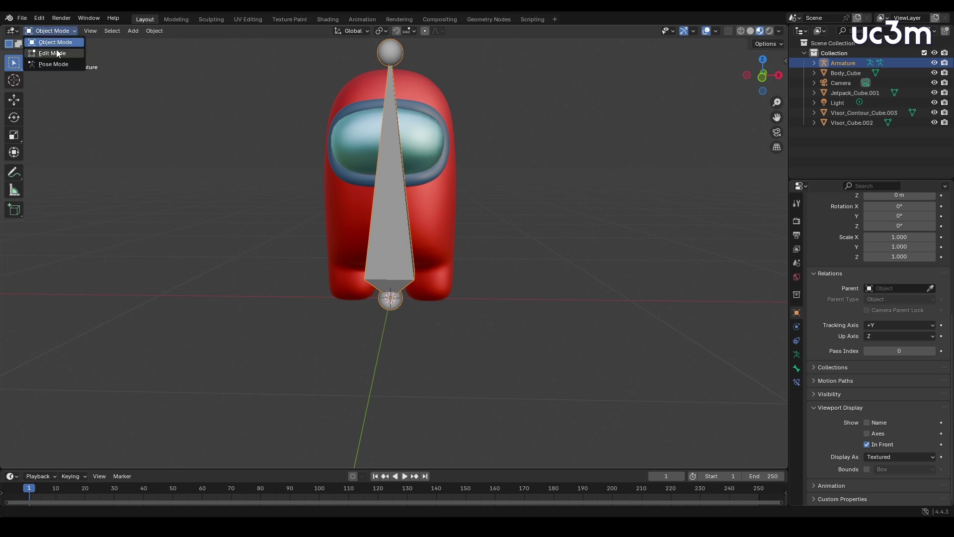
{"action": "left_click", "coordinate": [47, 50]}
{"action": "left_click", "coordinate": [394, 220]}
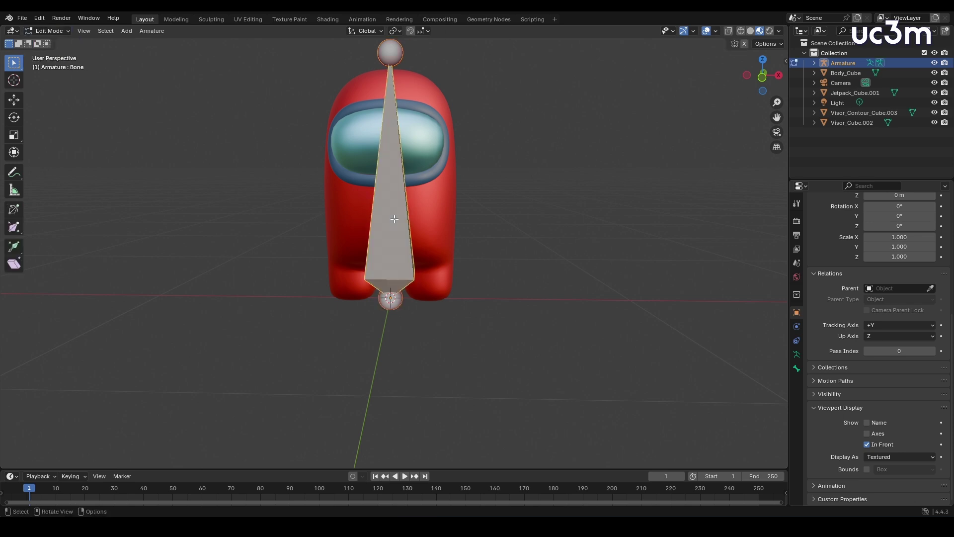
{"action": "key", "text": "s"}
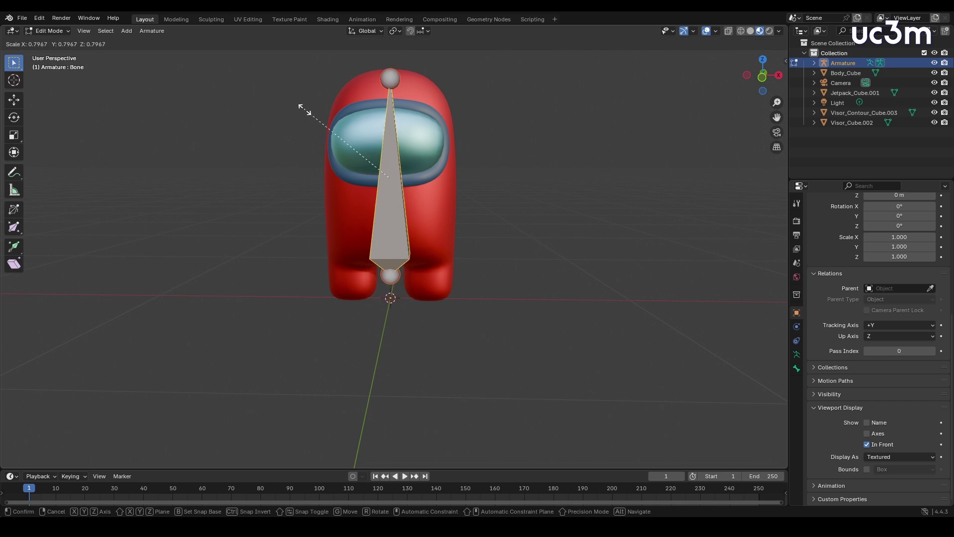
{"action": "left_click", "coordinate": [354, 176]}
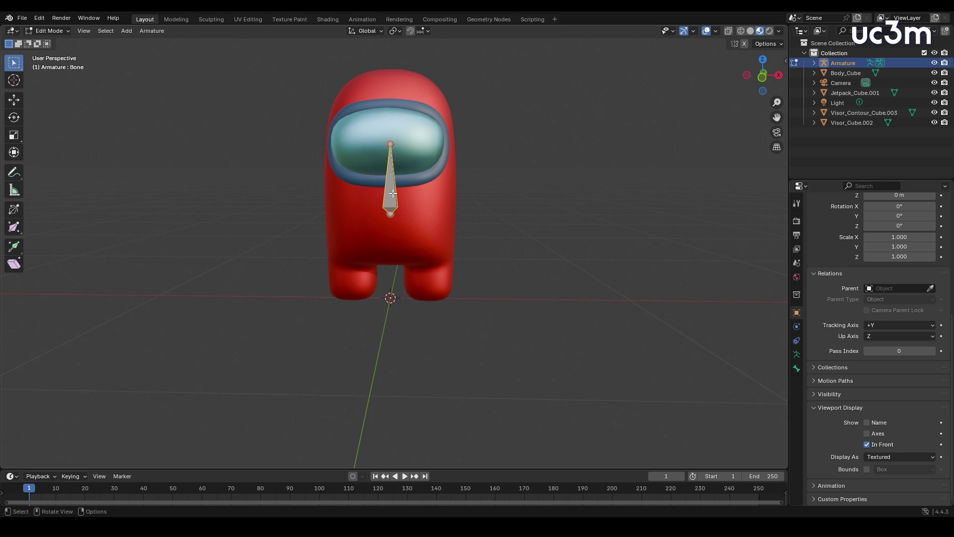
Lower the bone about 0.18 m along Z so it sits in the lower torso beneath the visor
{"action": "key", "text": "g"}
{"action": "key", "text": "z"}
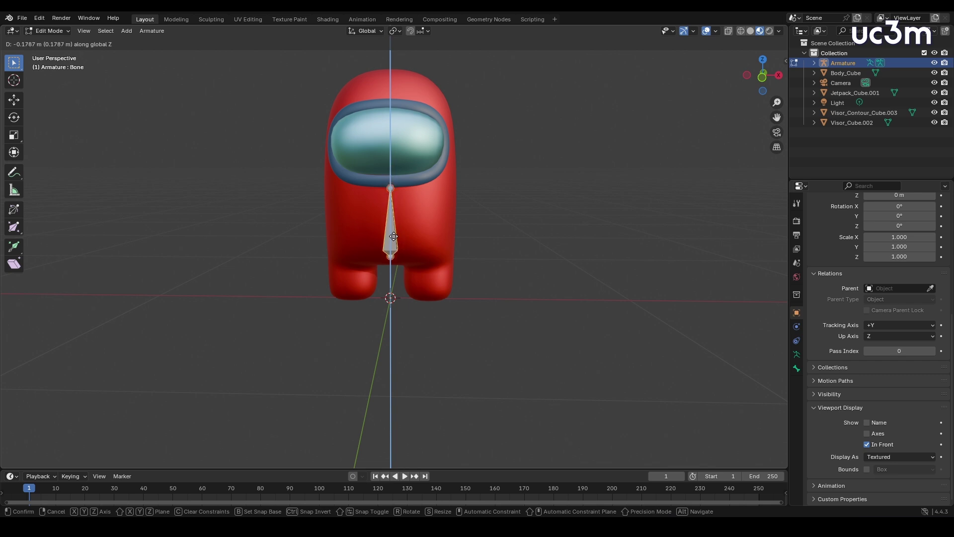
{"action": "left_click", "coordinate": [394, 236]}
{"action": "middle_click_drag", "start_coordinate": [402, 200], "coordinate": [402, 201]}
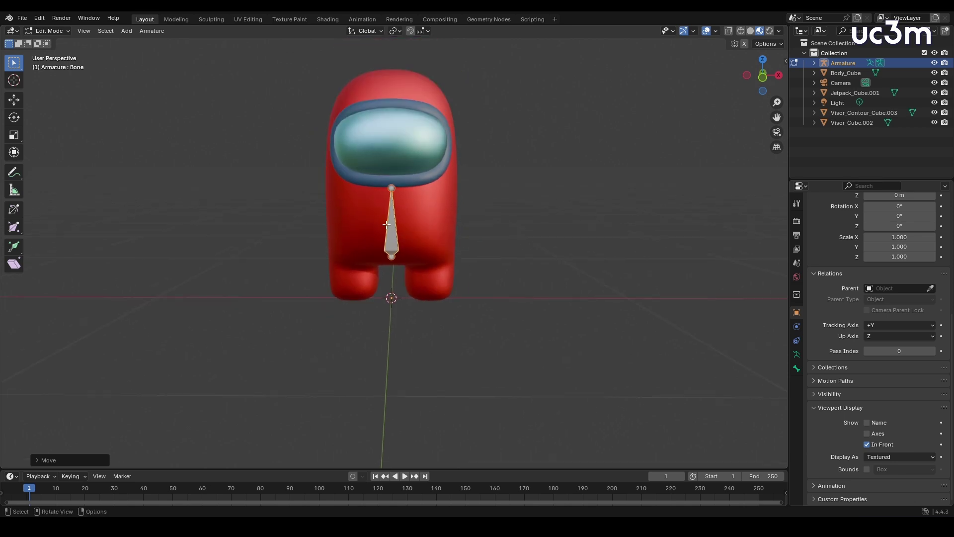
Extrude a head bone about 0.43 m straight up along Z from the torso bone's upper joint
{"action": "scroll", "coordinate": [398, 211], "scroll_direction": "up", "scroll_amount": 2}
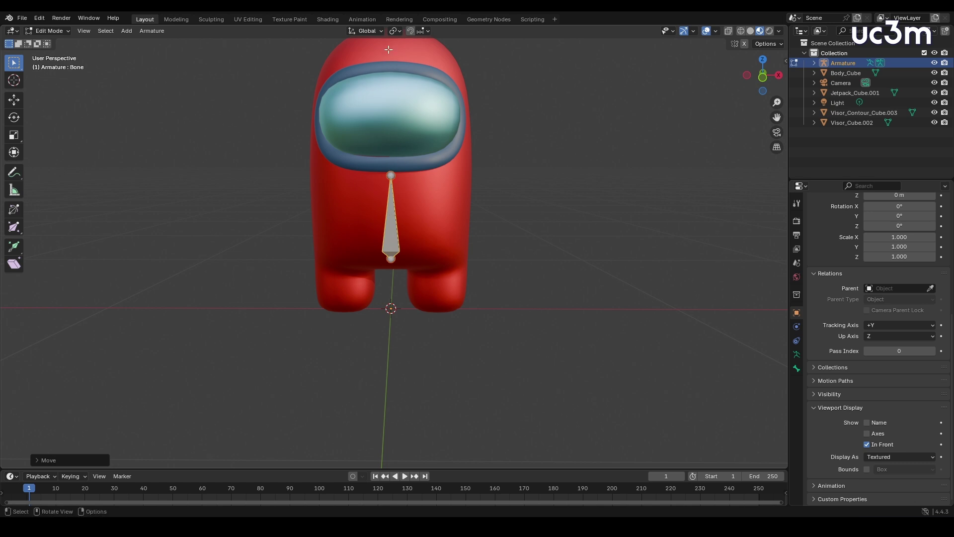
{"action": "left_click", "coordinate": [390, 178]}
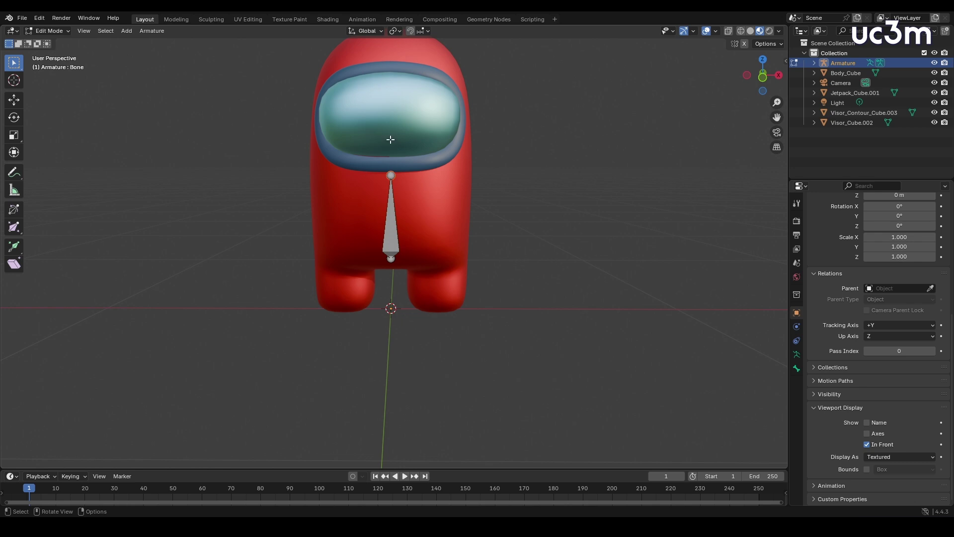
{"action": "key", "text": "e"}
{"action": "key", "text": "z"}
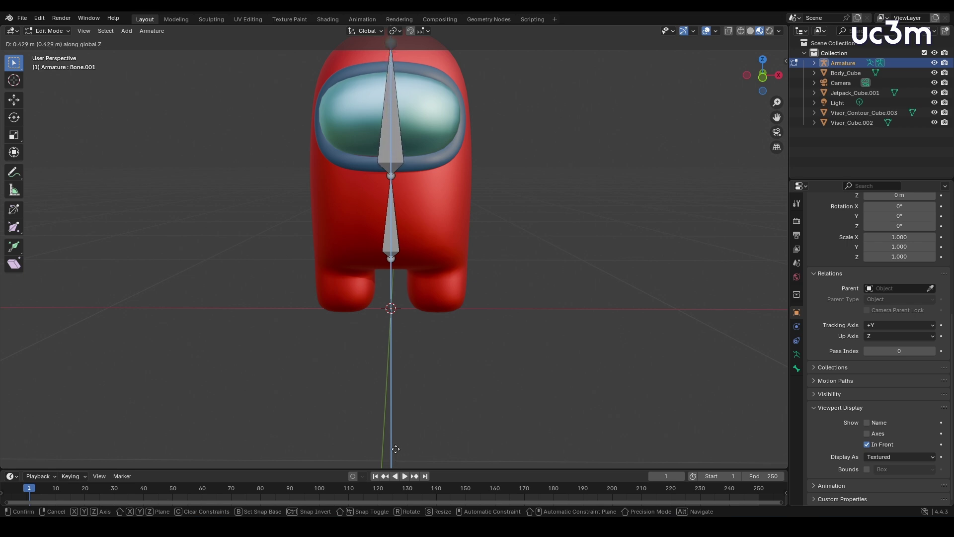
{"action": "left_click", "coordinate": [396, 448]}
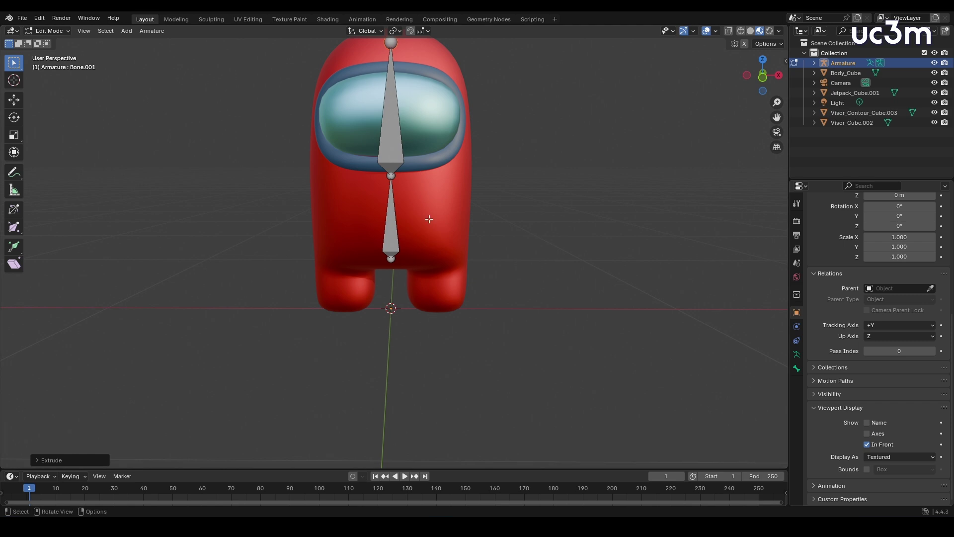
{"action": "scroll", "coordinate": [430, 218], "scroll_direction": "down", "scroll_amount": 1}
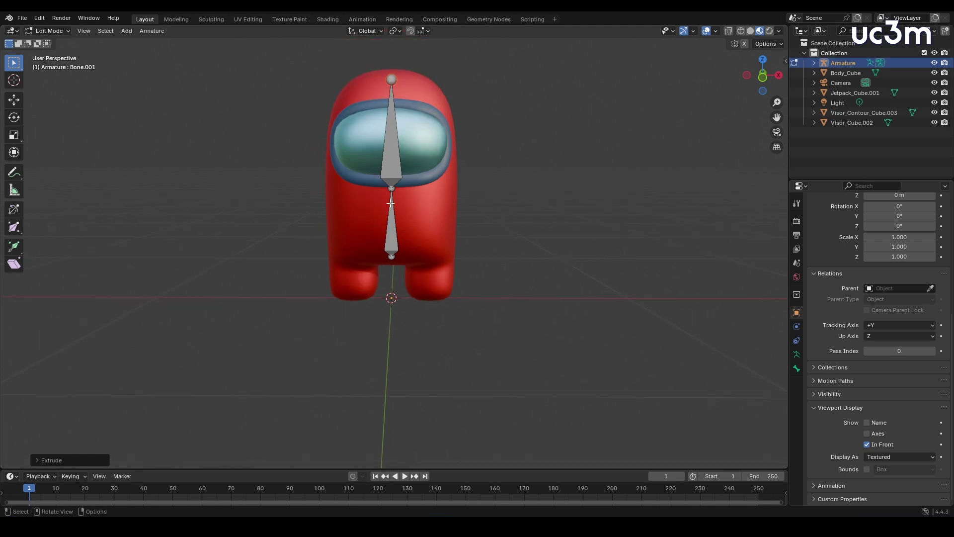
Duplicate the torso bone and shift the copy along positive X until it is above the leg on that side
{"action": "left_click", "coordinate": [392, 237]}
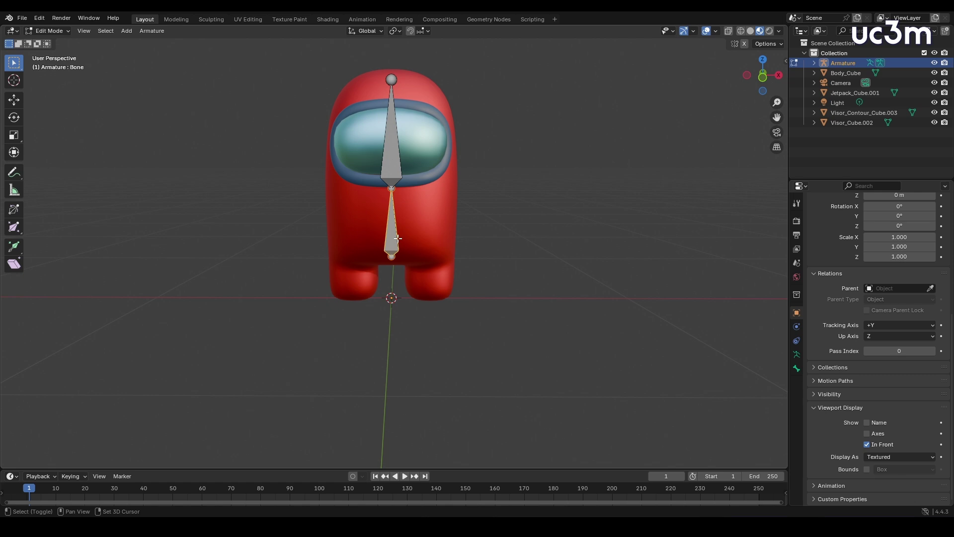
{"action": "key", "text": "shift+d"}
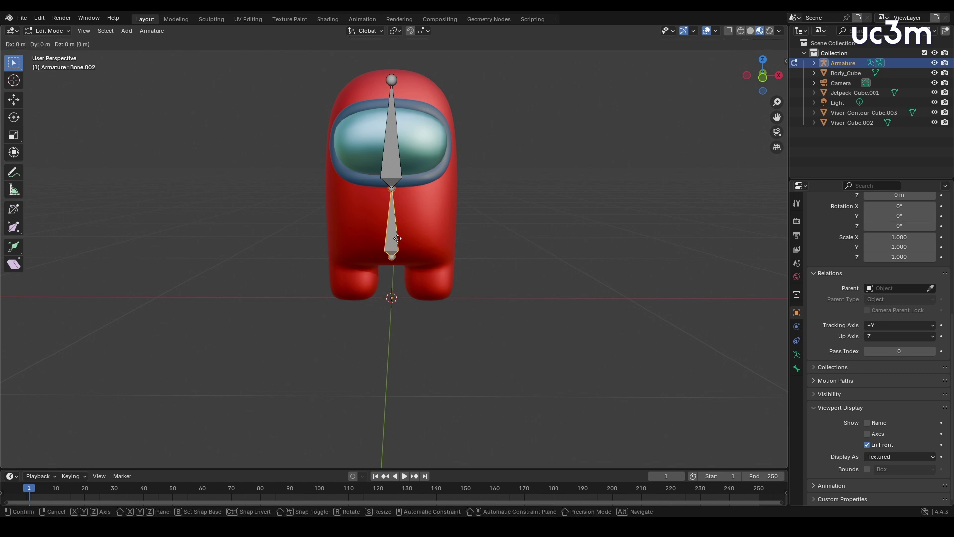
{"action": "key", "text": "x"}
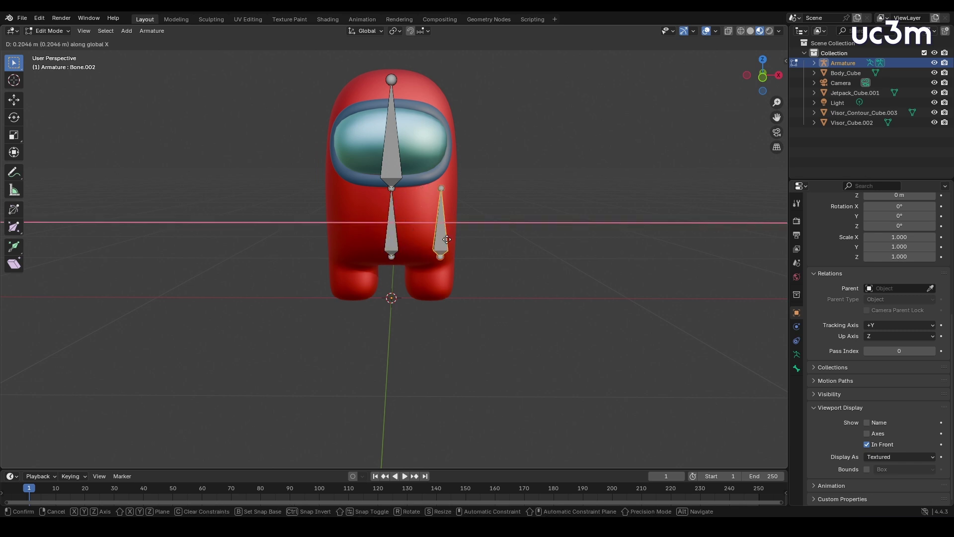
{"action": "left_click", "coordinate": [439, 240]}
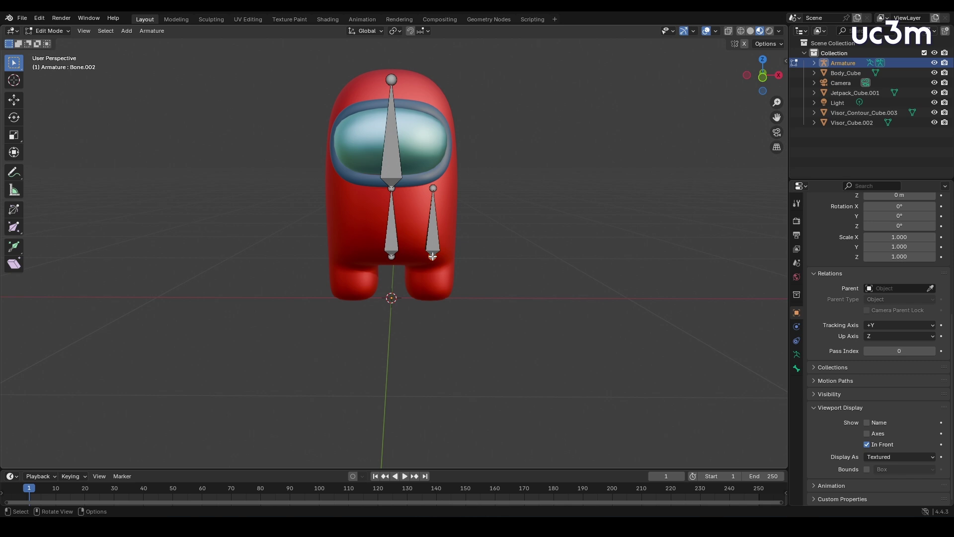
Turn the duplicated bone upside down by raising its lower joint above its upper one, and lower the whole bone into the leg
{"action": "left_click_drag", "start_coordinate": [433, 256], "coordinate": [434, 146]}
{"action": "key", "text": "z"}
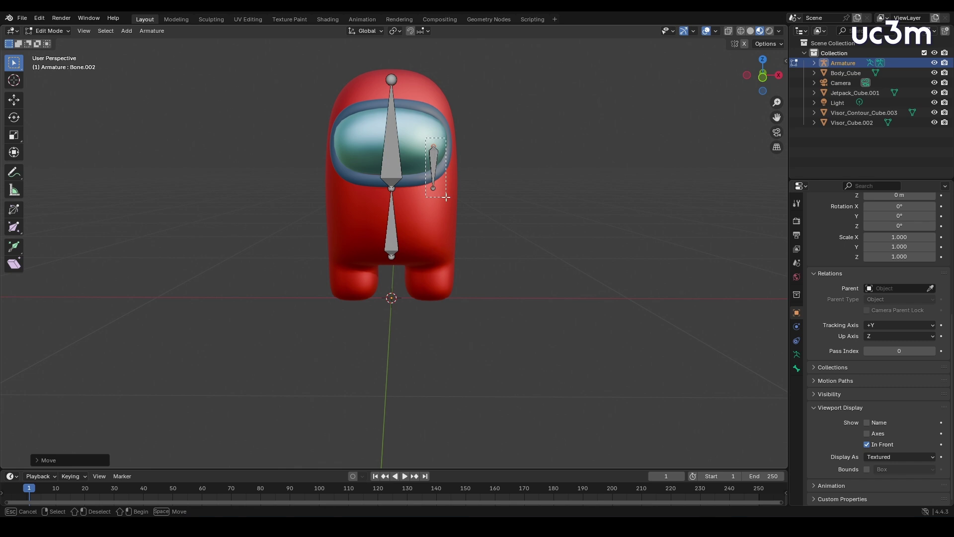
{"action": "left_click", "coordinate": [436, 160]}
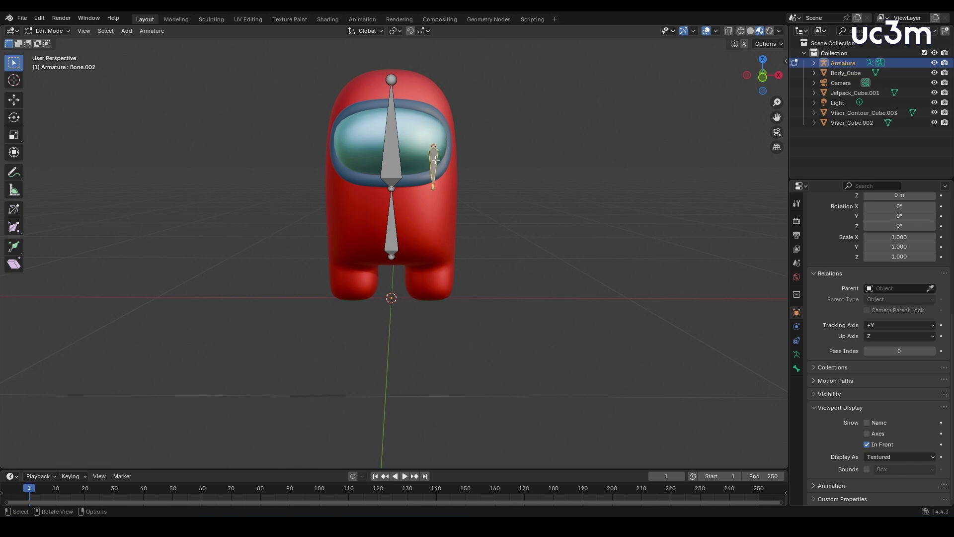
{"action": "left_click_drag", "start_coordinate": [436, 159], "coordinate": [440, 267]}
{"action": "key", "text": "x"}
{"action": "key", "text": "z"}
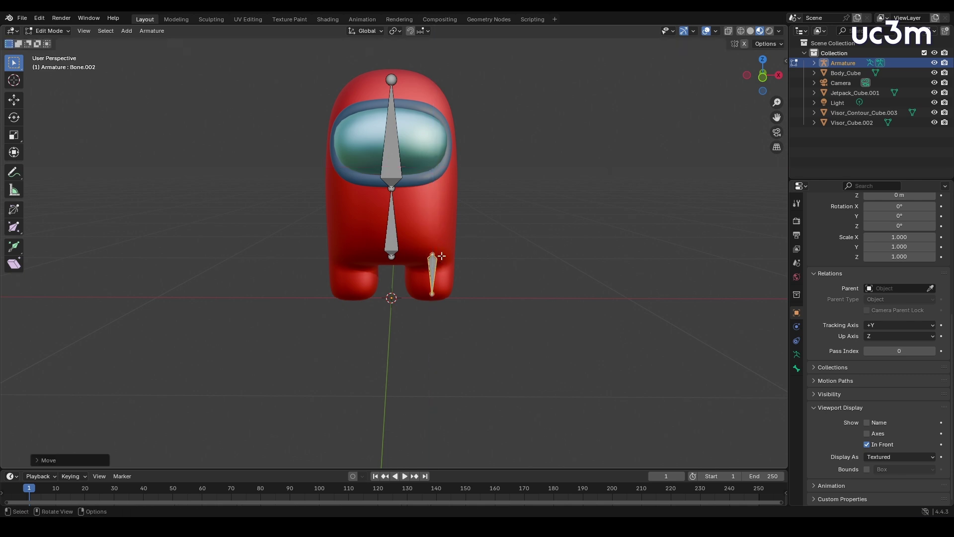
Scale the leg bone down to about 0.7 and lower it about 0.03 m along Z to fit inside the leg
{"action": "key", "text": "s"}
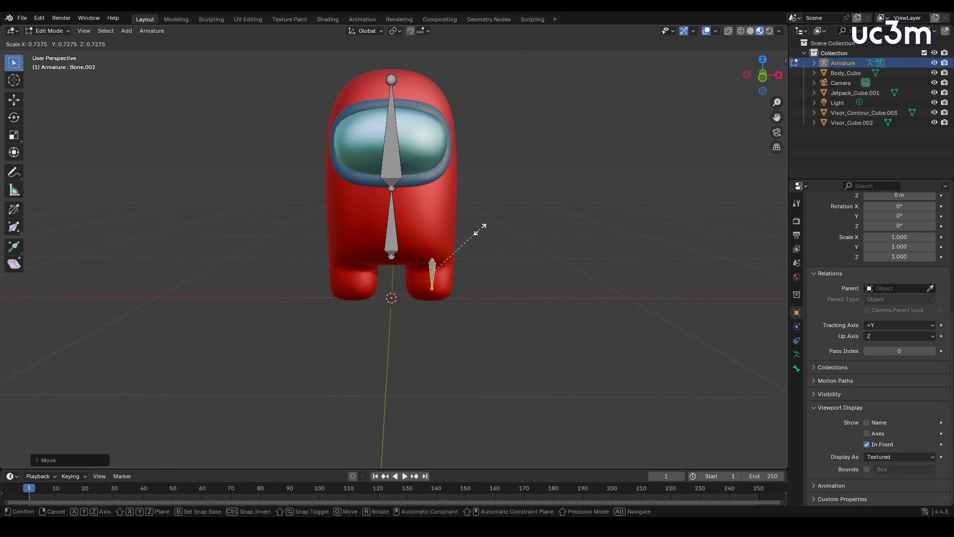
{"action": "left_click", "coordinate": [474, 232]}
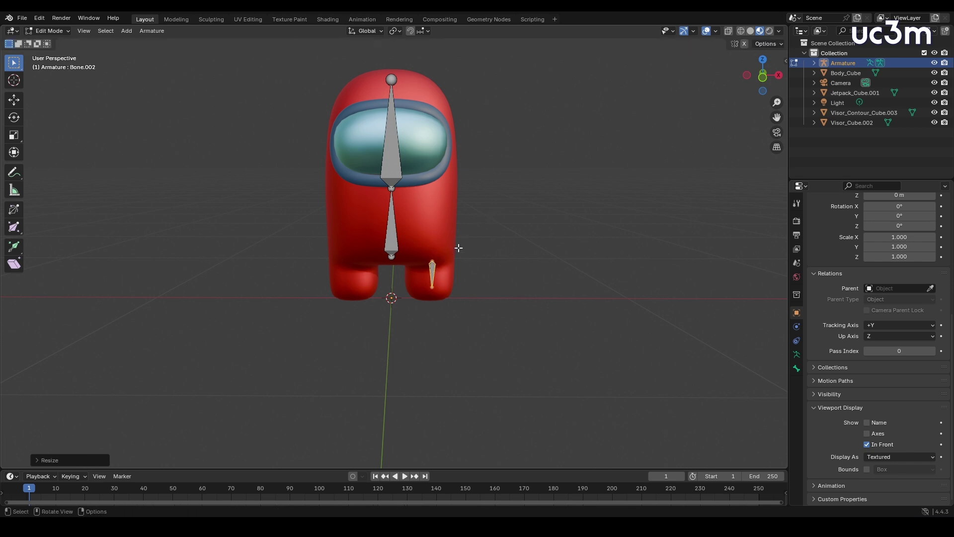
{"action": "scroll", "coordinate": [434, 268], "scroll_direction": "down", "scroll_amount": 2}
{"action": "scroll", "coordinate": [435, 276], "scroll_direction": "up", "scroll_amount": 5}
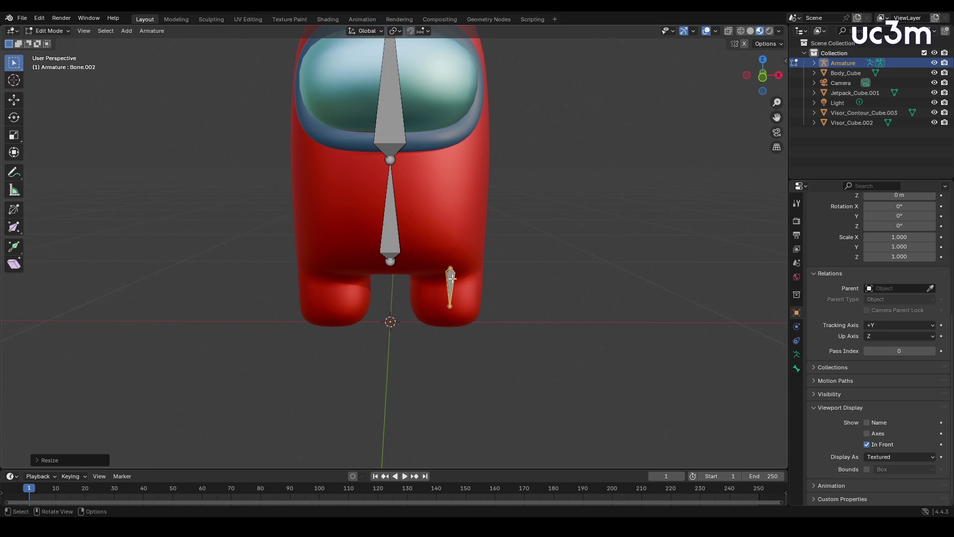
{"action": "key", "text": "g"}
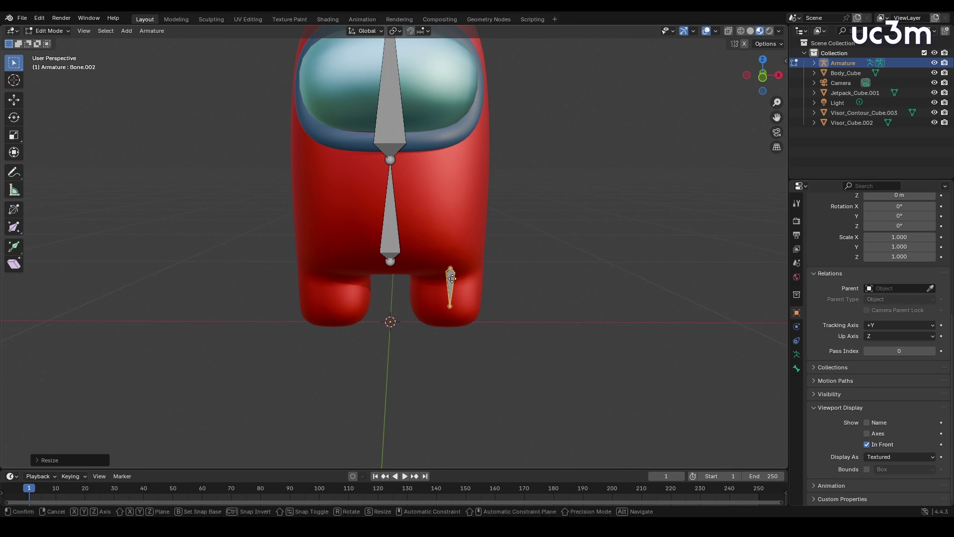
{"action": "key", "text": "z"}
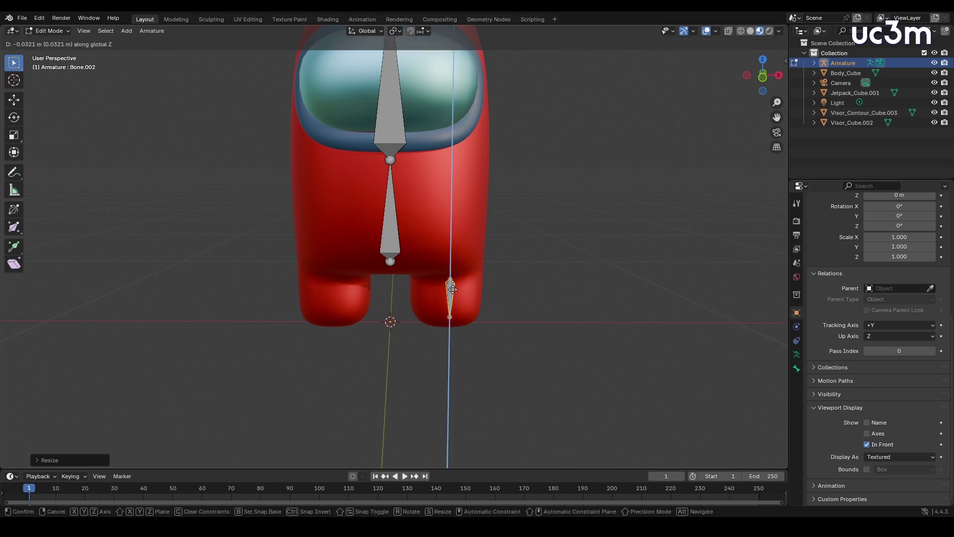
{"action": "left_click", "coordinate": [453, 290]}
{"action": "middle_click_drag", "start_coordinate": [453, 290], "coordinate": [449, 286]}
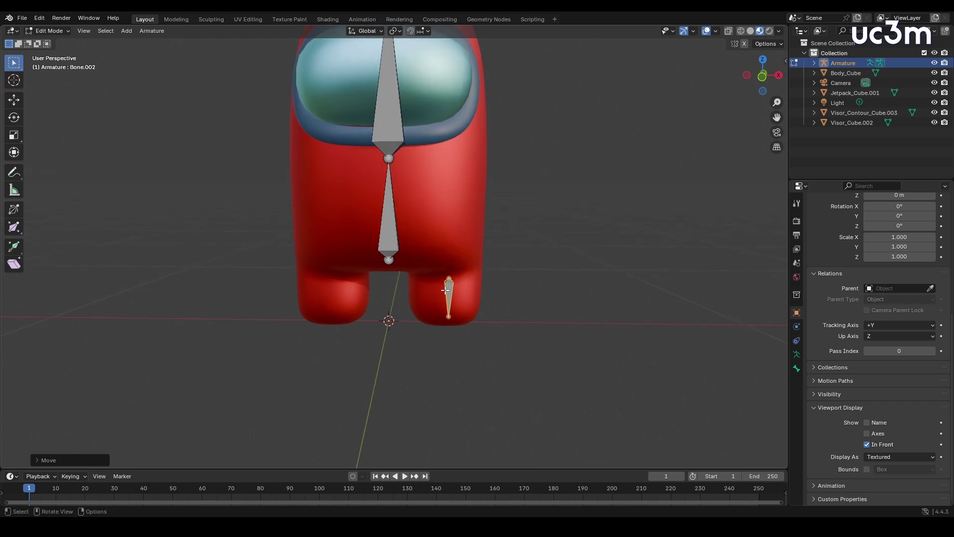
Parent the leg bone to the torso bone using Keep Offset
{"action": "left_click", "coordinate": [387, 233]}
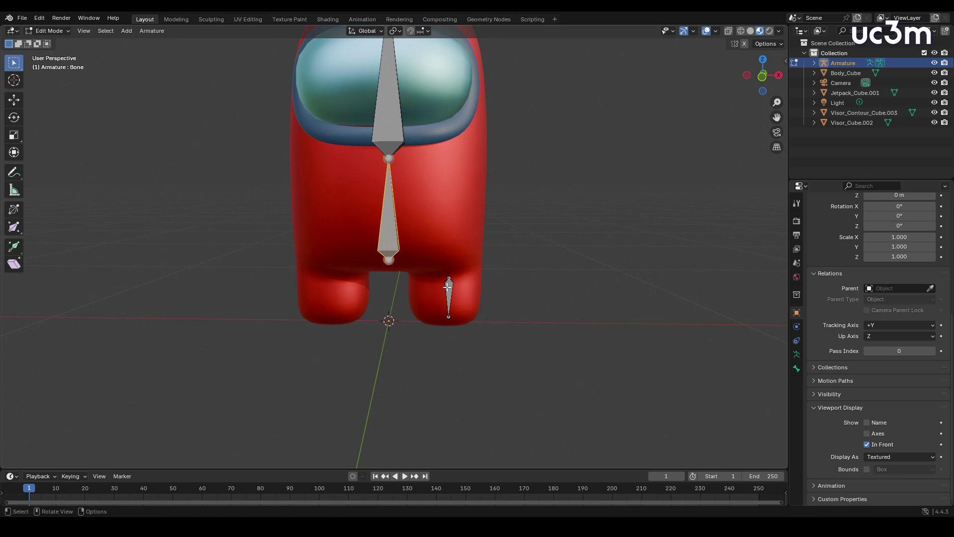
{"action": "left_click", "coordinate": [448, 287]}
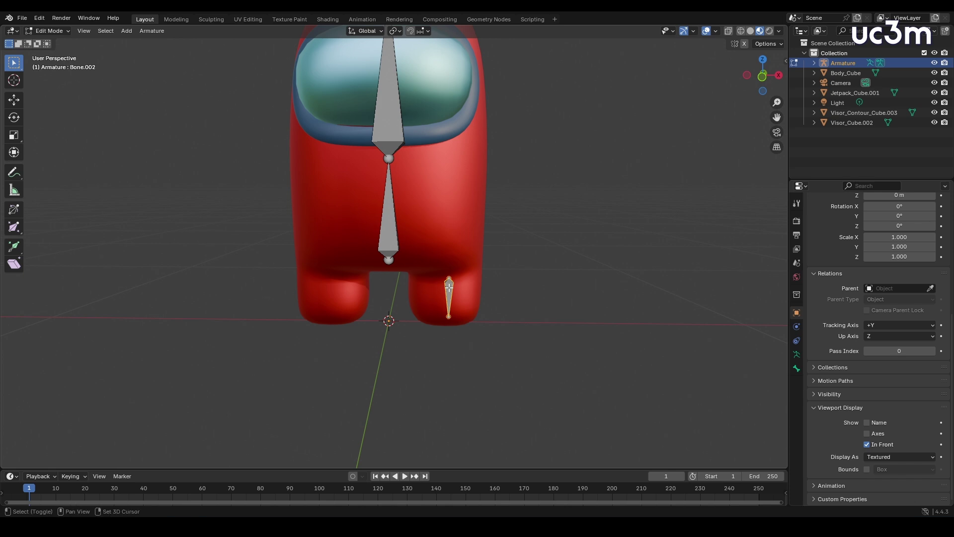
{"action": "left_click", "coordinate": [391, 235], "text": "shift"}
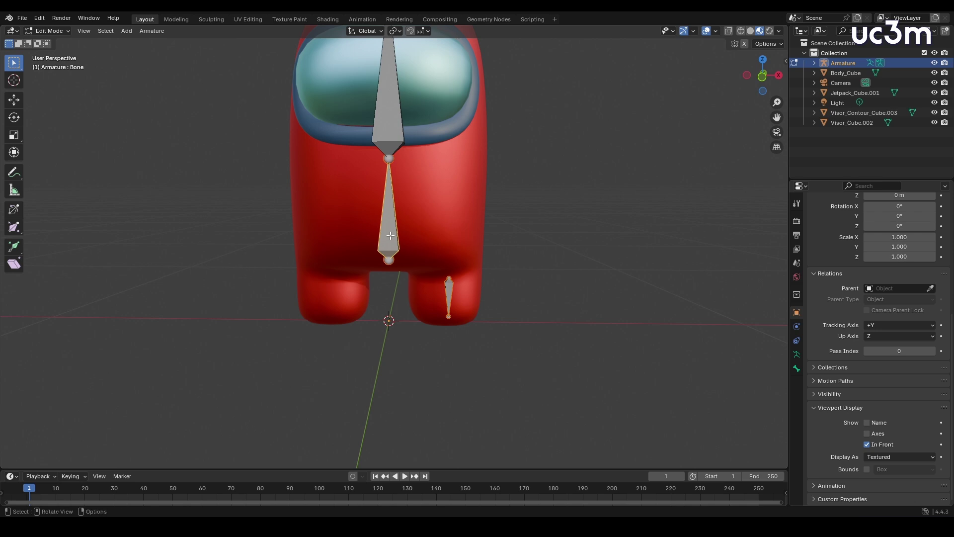
{"action": "key", "text": "ctrl+p"}
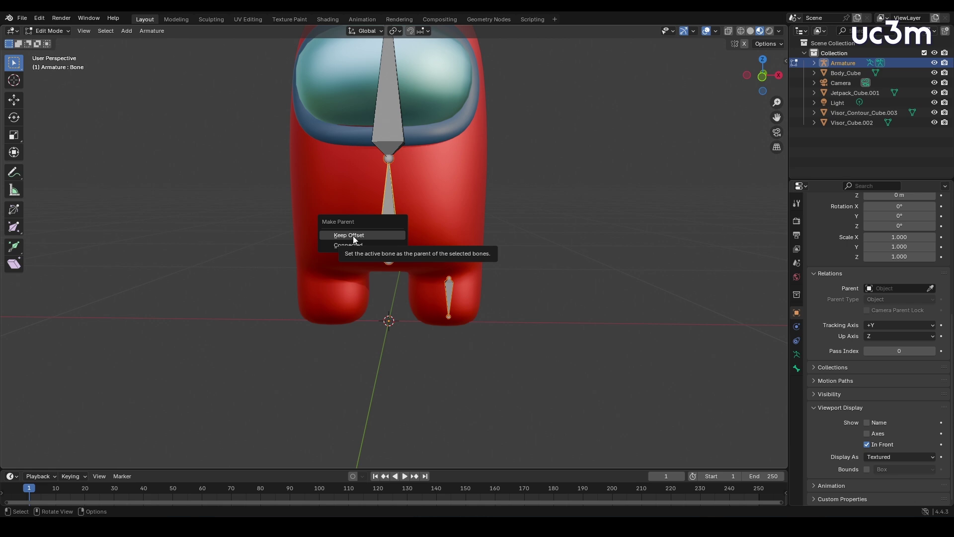
{"action": "left_click", "coordinate": [355, 237]}
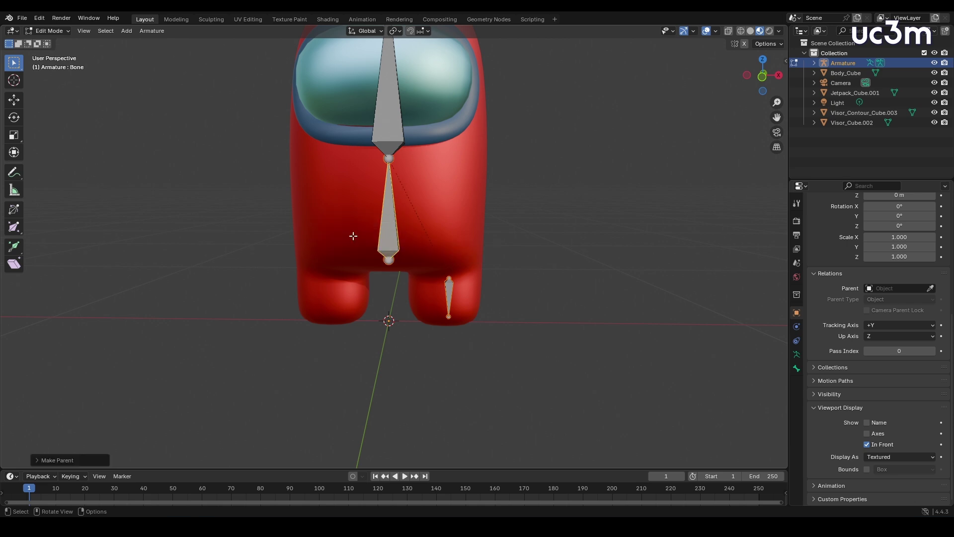
Duplicate the leg bone and move the copy about -0.35 m along X into the opposite leg
{"action": "left_click", "coordinate": [450, 293]}
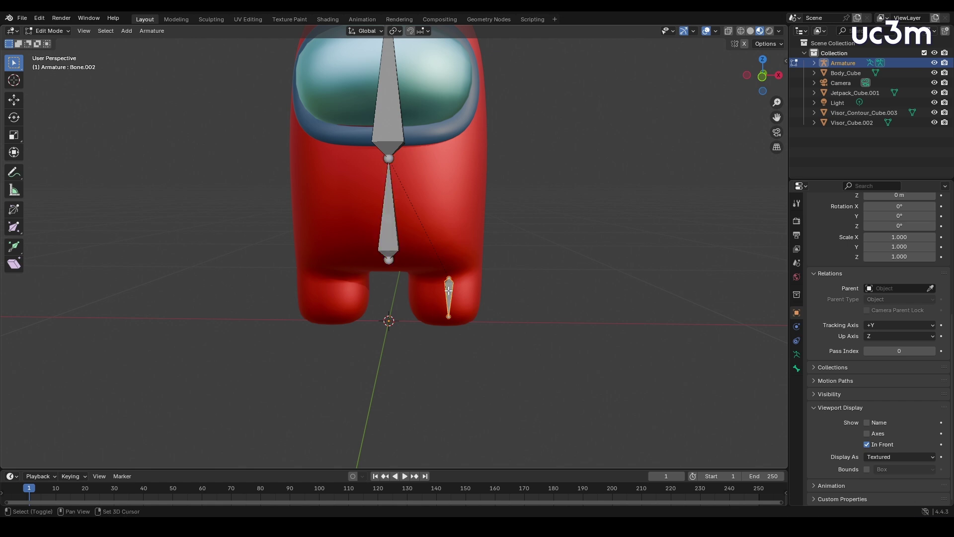
{"action": "key", "text": "shift+d"}
{"action": "key", "text": "x"}
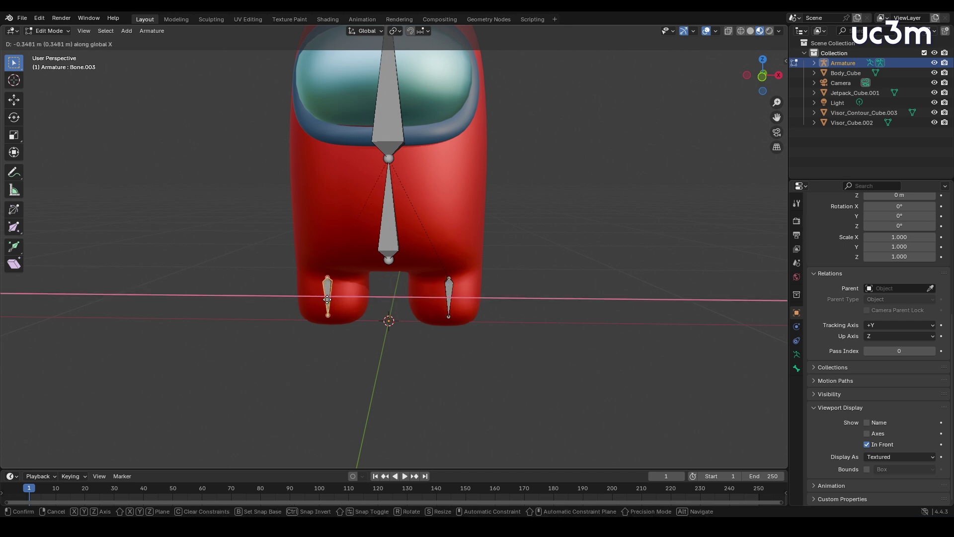
{"action": "left_click", "coordinate": [328, 299]}
{"action": "scroll", "coordinate": [590, 198], "scroll_direction": "down", "scroll_amount": 2}
{"action": "scroll", "coordinate": [573, 197], "scroll_direction": "up", "scroll_amount": 1}
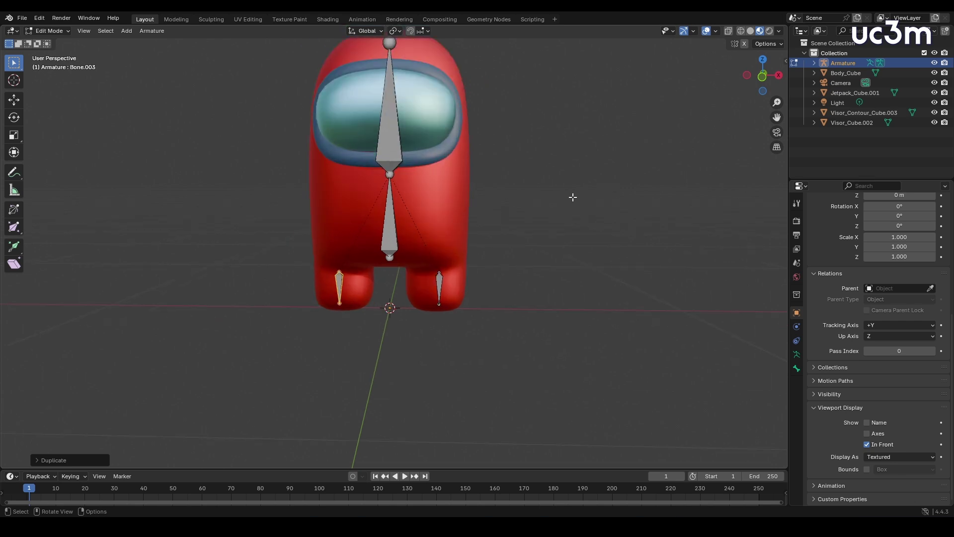
{"action": "left_click", "coordinate": [573, 197]}
{"action": "scroll", "coordinate": [545, 172], "scroll_direction": "down", "scroll_amount": 1}
{"action": "mouse_move", "coordinate": [537, 154]}
{"action": "middle_mouse_down"}
{"action": "mouse_move", "coordinate": [519, 169]}
{"action": "mouse_move", "coordinate": [541, 153]}
{"action": "mouse_move", "coordinate": [531, 162]}
{"action": "middle_mouse_up"}
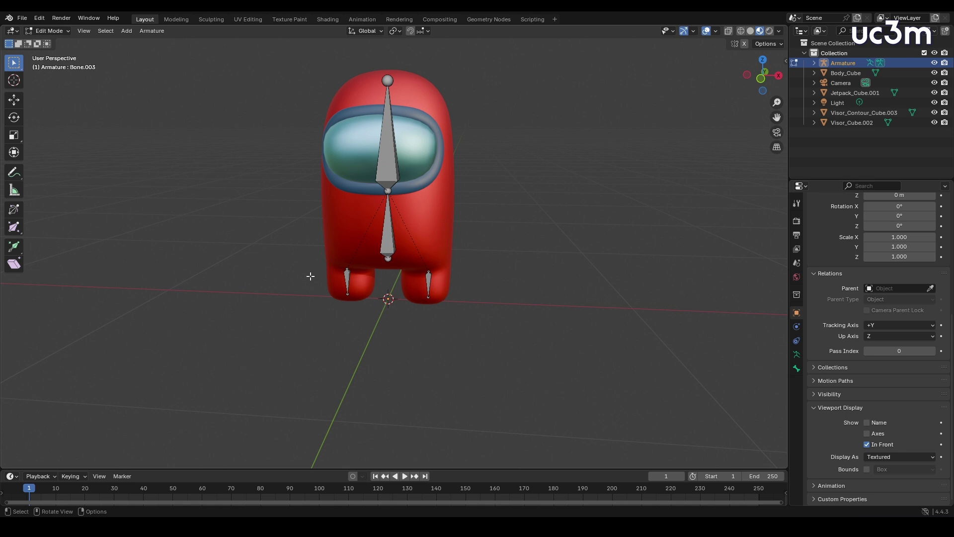
{"action": "middle_click_drag", "start_coordinate": [458, 283], "coordinate": [435, 247]}
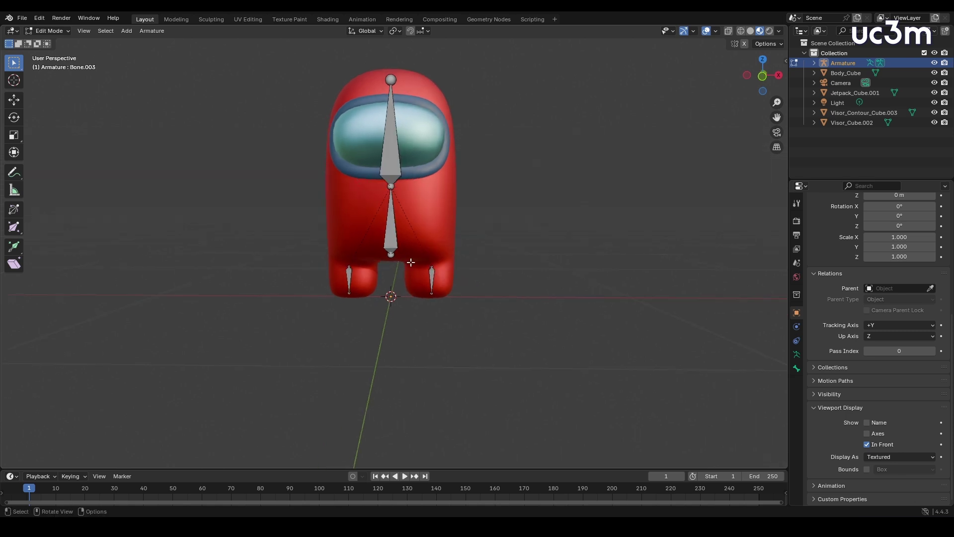
Select the torso bone and switch the armature from Edit Mode to Object Mode
{"action": "left_click", "coordinate": [390, 229]}
{"action": "middle_click_drag", "start_coordinate": [468, 164], "coordinate": [468, 170]}
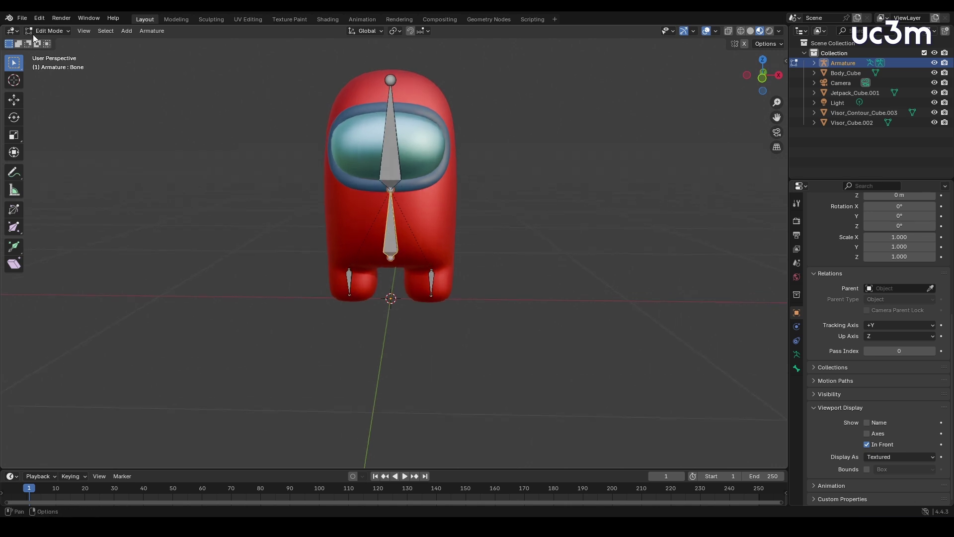
{"action": "left_click", "coordinate": [59, 32]}
{"action": "left_click", "coordinate": [56, 43]}
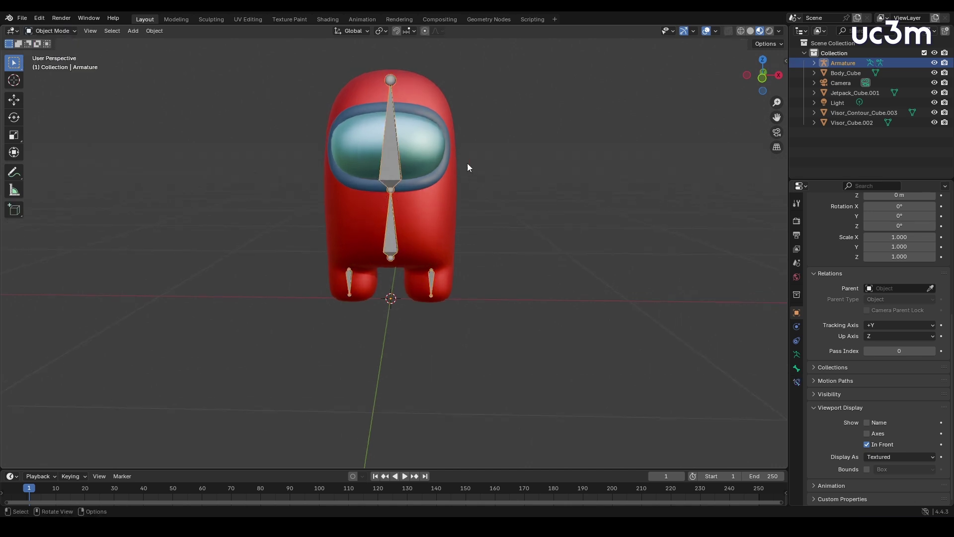
Select all the character meshes with the armature as the active object, and parent them to it using Armature Deform With Automatic Weights
{"action": "middle_click_drag", "start_coordinate": [490, 183], "coordinate": [513, 184]}
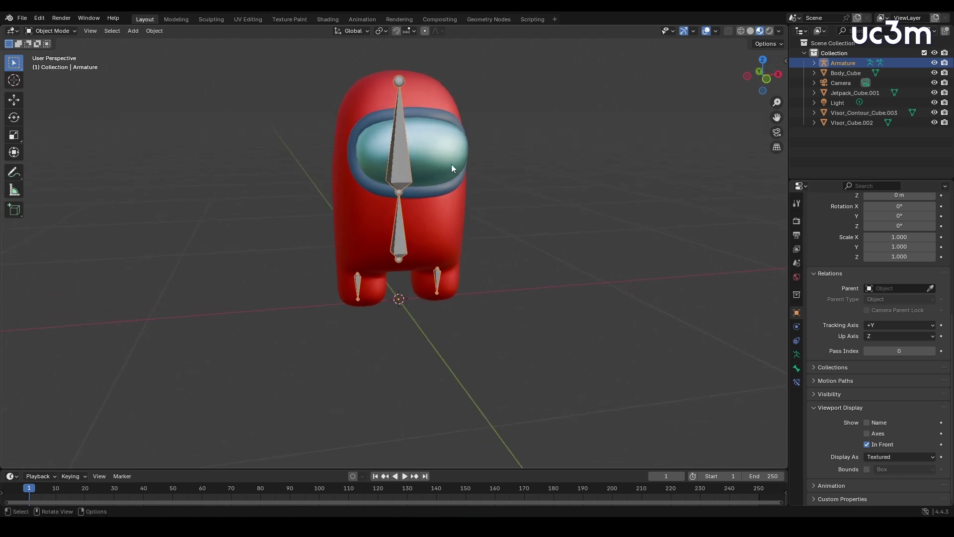
{"action": "middle_click_drag", "start_coordinate": [341, 143], "coordinate": [320, 136]}
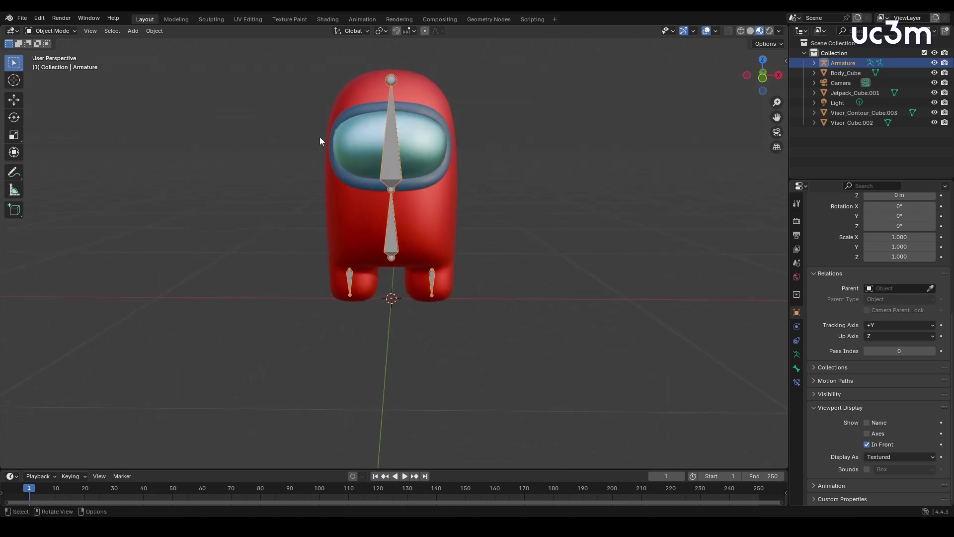
{"action": "left_click_drag", "start_coordinate": [279, 59], "coordinate": [510, 312]}
{"action": "mouse_move", "coordinate": [522, 205]}
{"action": "middle_mouse_down"}
{"action": "mouse_move", "coordinate": [624, 203]}
{"action": "mouse_move", "coordinate": [519, 220]}
{"action": "mouse_move", "coordinate": [513, 198]}
{"action": "mouse_move", "coordinate": [523, 202]}
{"action": "middle_mouse_up"}
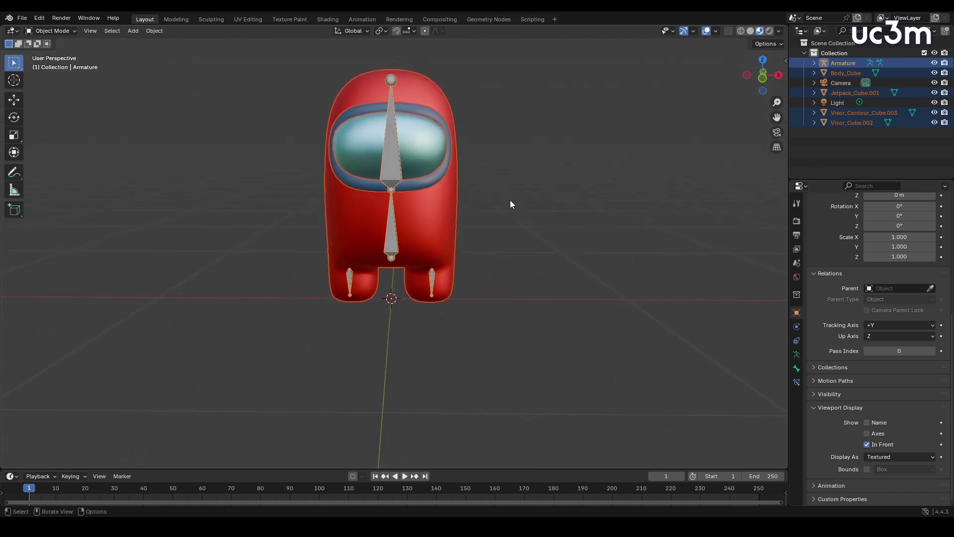
{"action": "left_click", "coordinate": [391, 161], "text": "shift"}
{"action": "left_click", "coordinate": [391, 163], "text": "shift"}
{"action": "key", "text": "ctrl+p"}
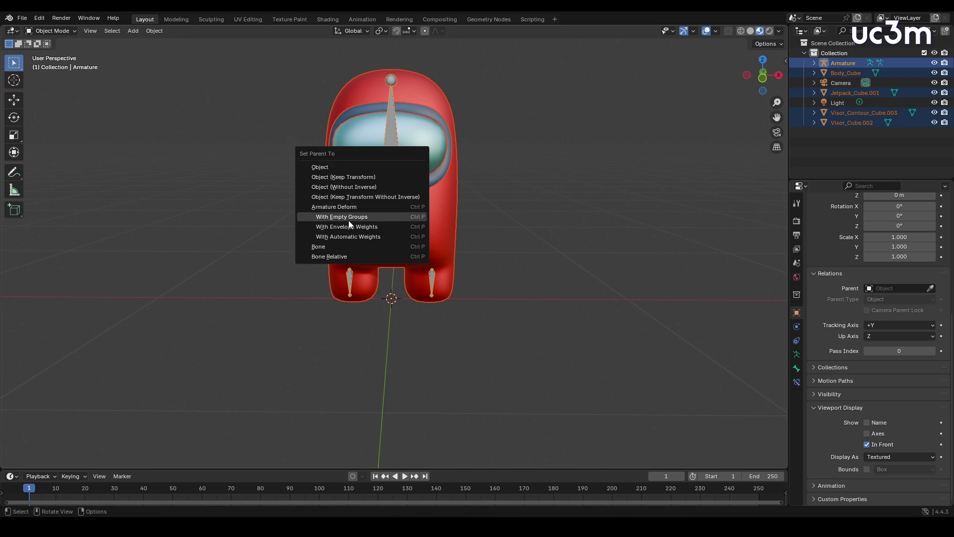
{"action": "left_click", "coordinate": [368, 239]}
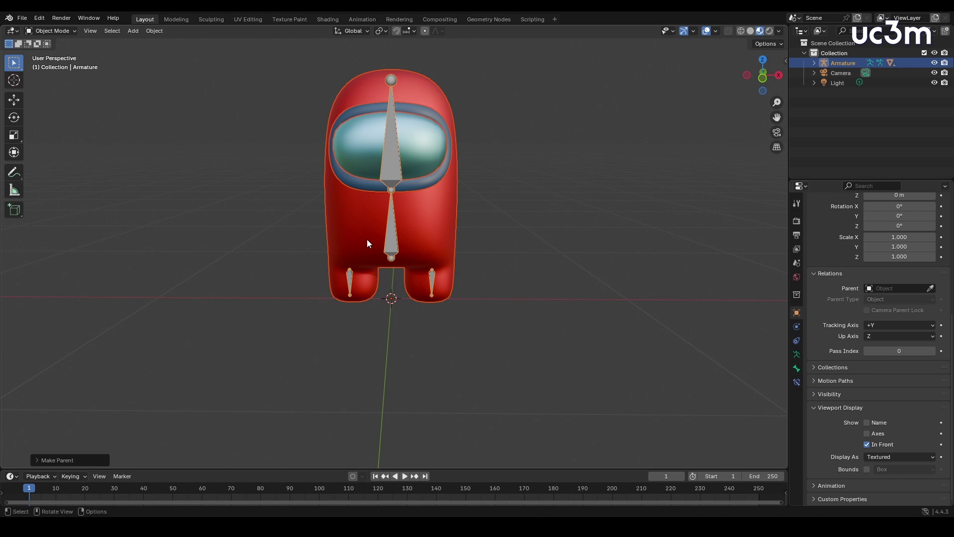
Switch the armature to Pose Mode and rotate the head bone sideways toward positive X
{"action": "left_click", "coordinate": [58, 31]}
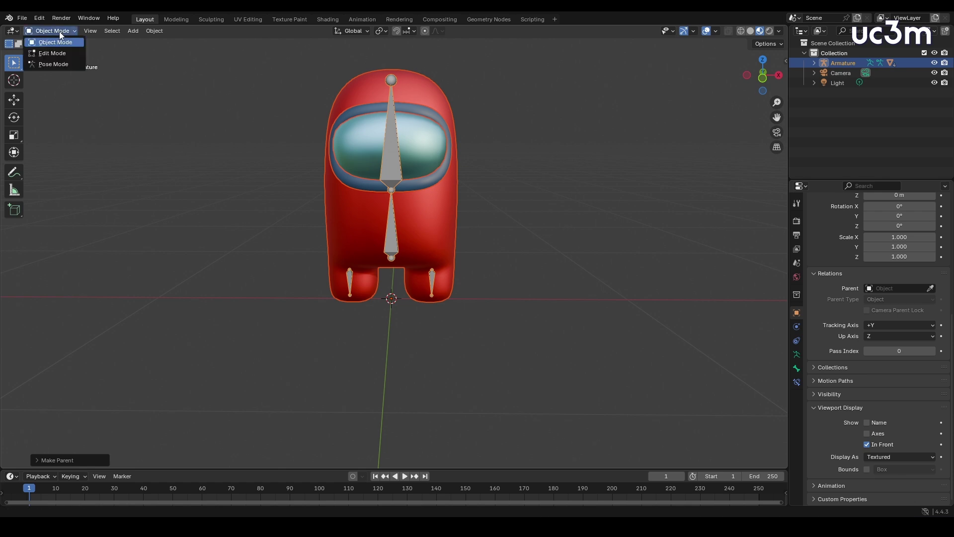
{"action": "left_click", "coordinate": [59, 65]}
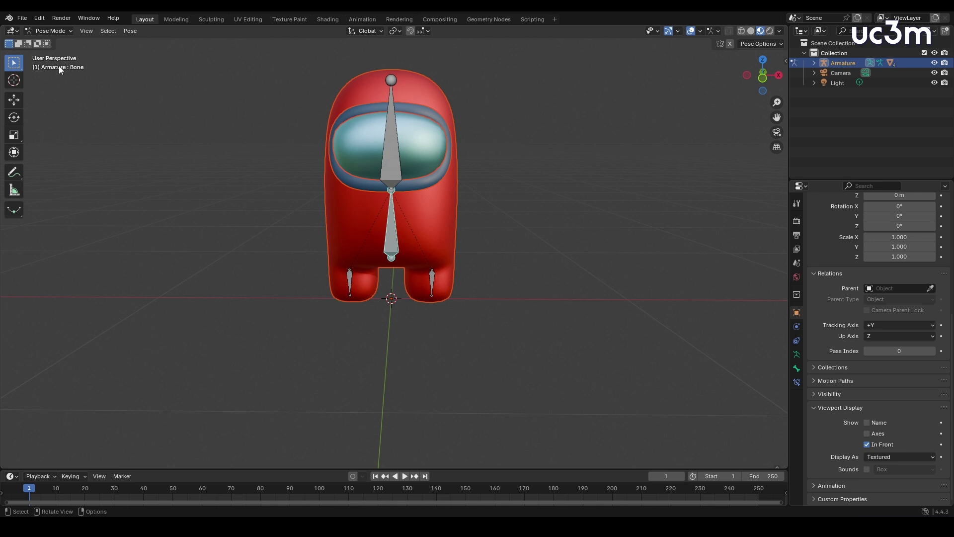
{"action": "left_click", "coordinate": [390, 82]}
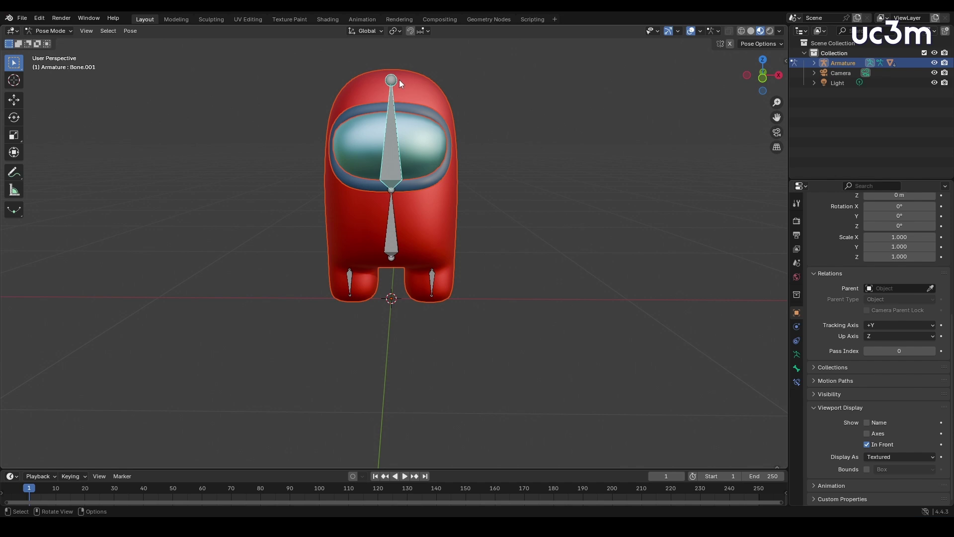
{"action": "key", "text": "r"}
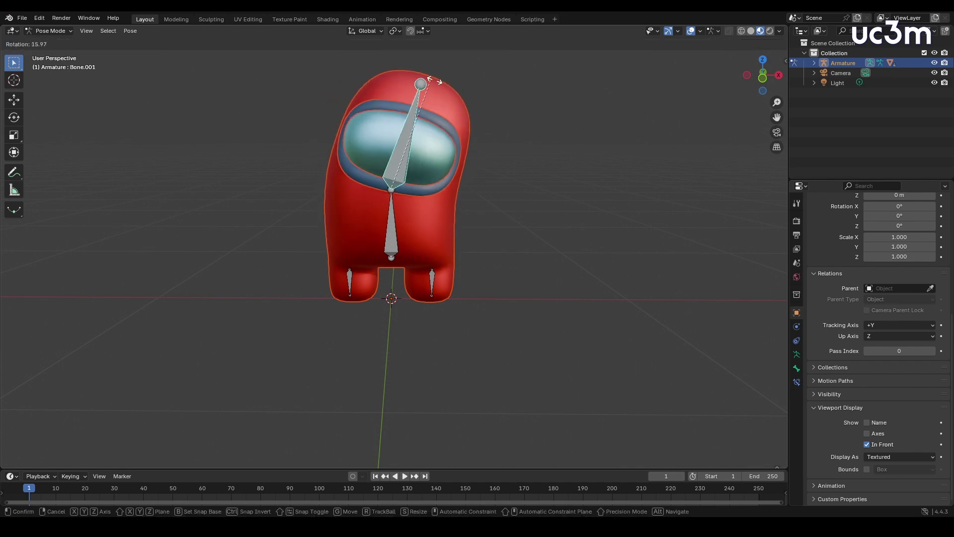